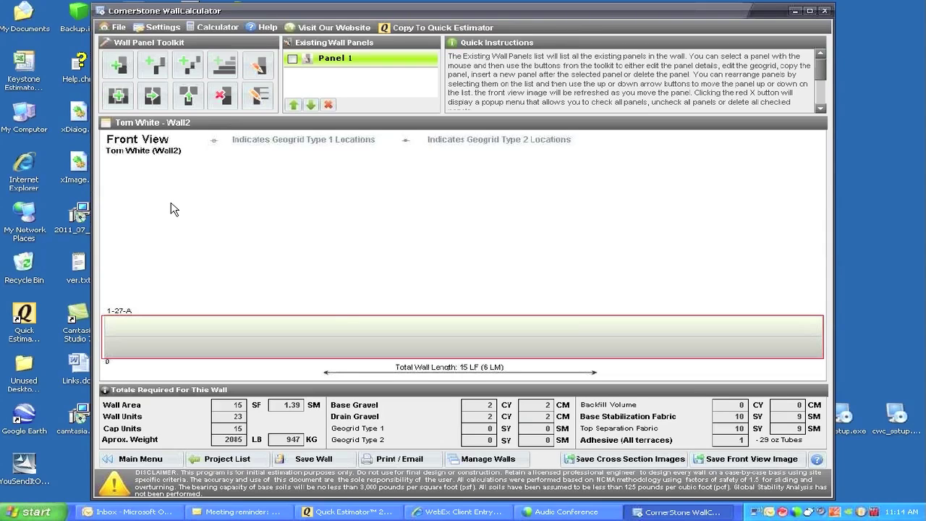
Show the Add Multiple Panels options for Wall2 in the Wall Panel Toolkit.
{"action": "left_click", "coordinate": [116, 96]}
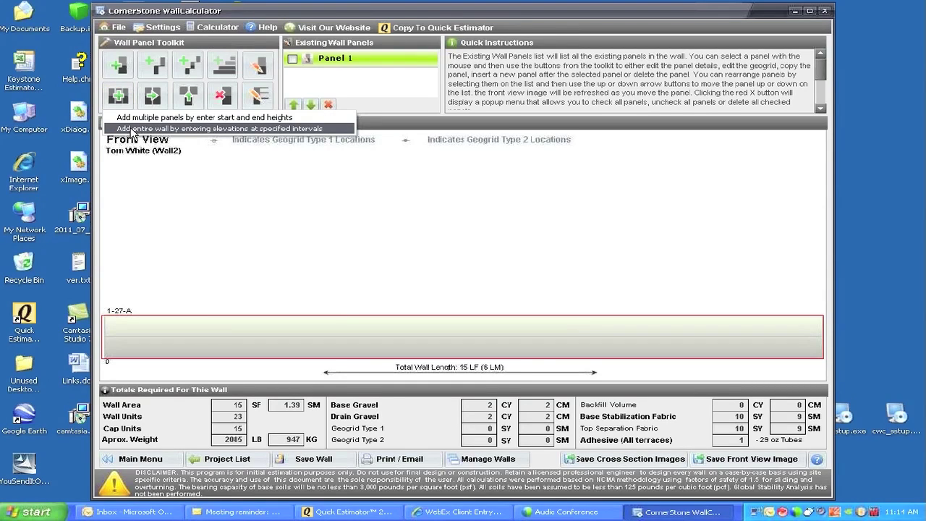
Choose to add the entire wall from elevations at specified intervals, ready to enter the first BOW.
{"action": "left_click", "coordinate": [158, 130]}
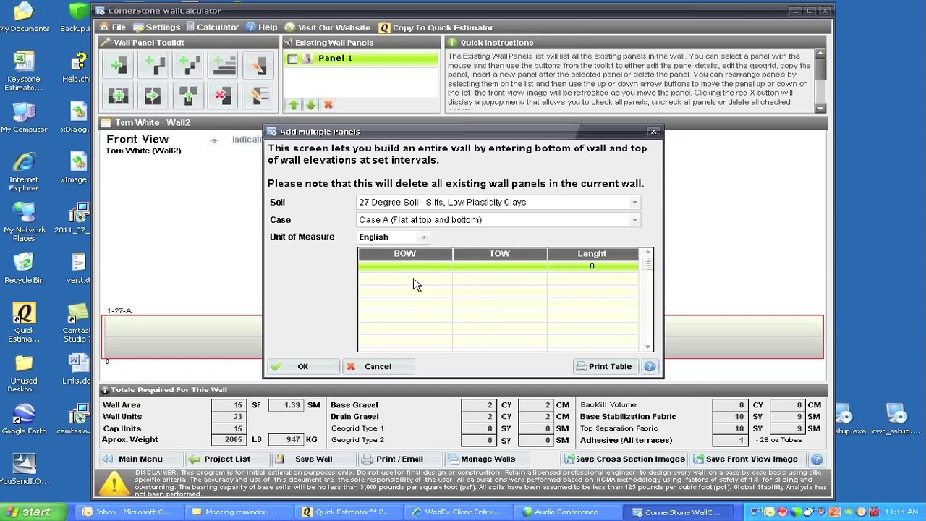
{"action": "left_click", "coordinate": [381, 265]}
Enter the first elevation row: BOW 995, TOW 996.
{"action": "type", "text": "99"}
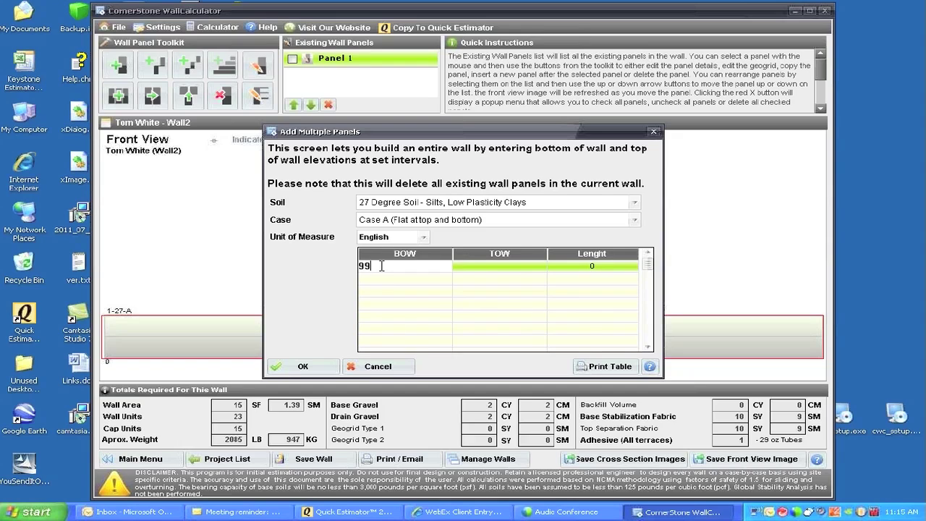
{"action": "type", "text": "5"}
{"action": "key", "text": "Return"}
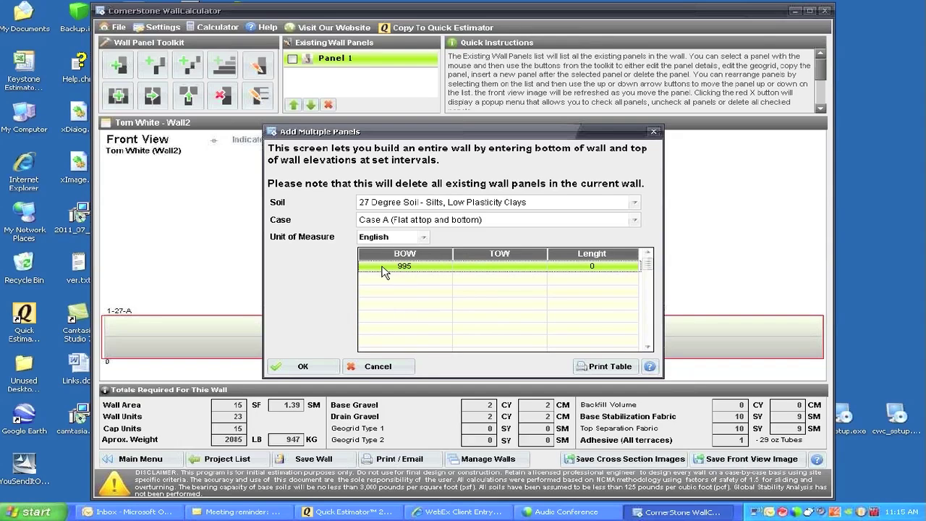
{"action": "left_click", "coordinate": [476, 266]}
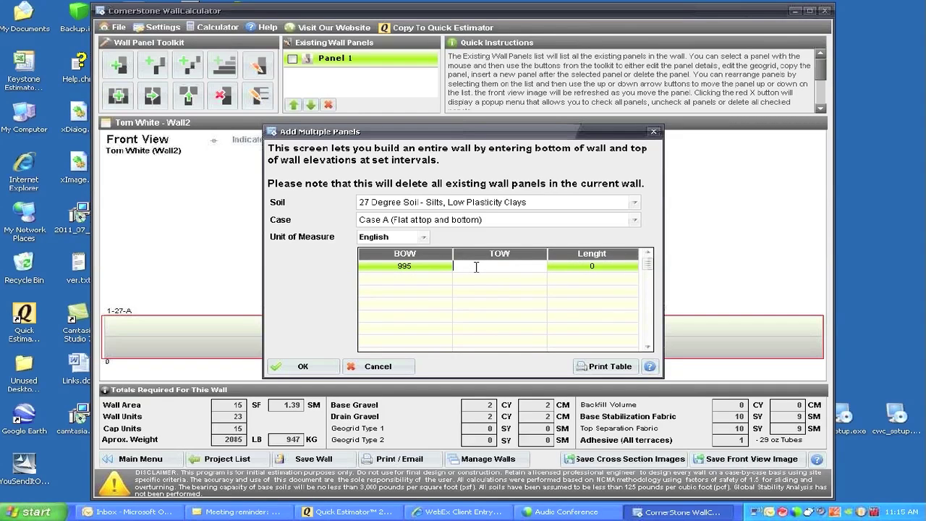
{"action": "type", "text": "996"}
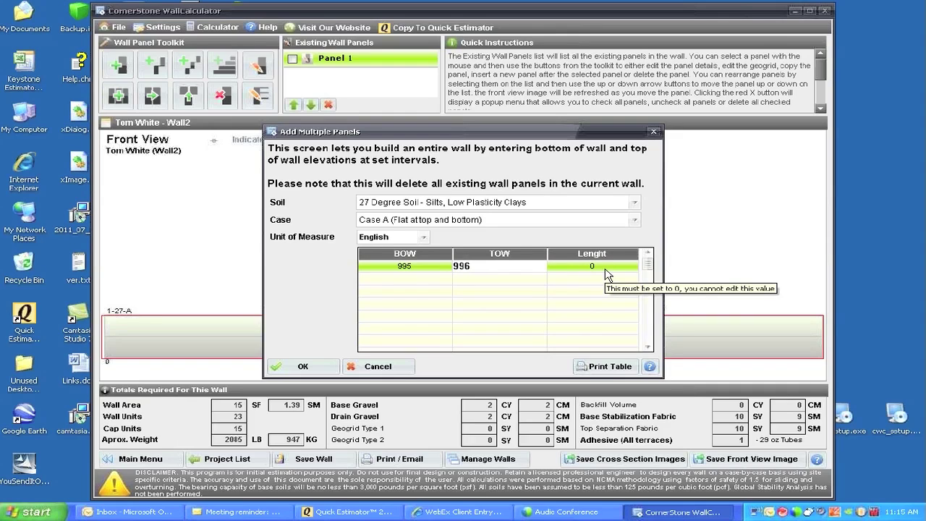
Add row 2 as BOW 994, TOW 997, length 12, and start row 3 with BOW 993.
{"action": "left_click", "coordinate": [393, 280]}
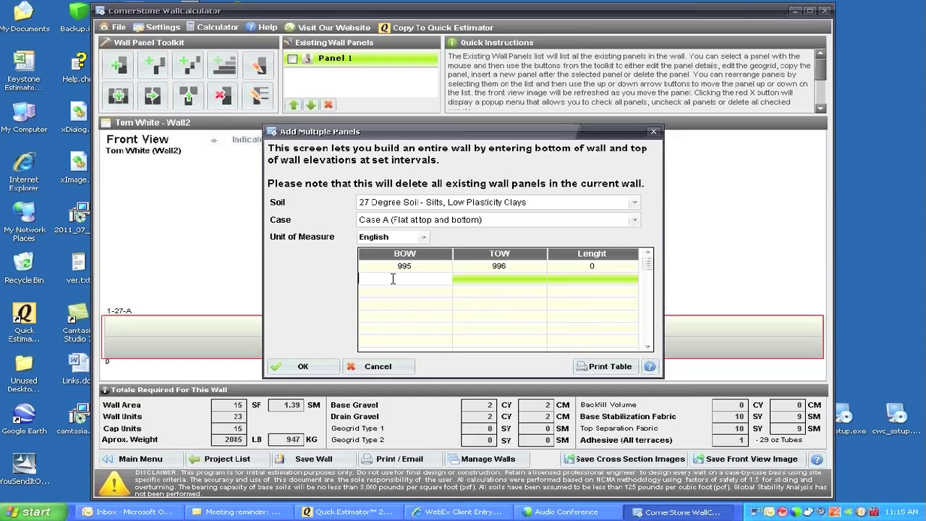
{"action": "type", "text": "994"}
{"action": "left_click", "coordinate": [465, 280]}
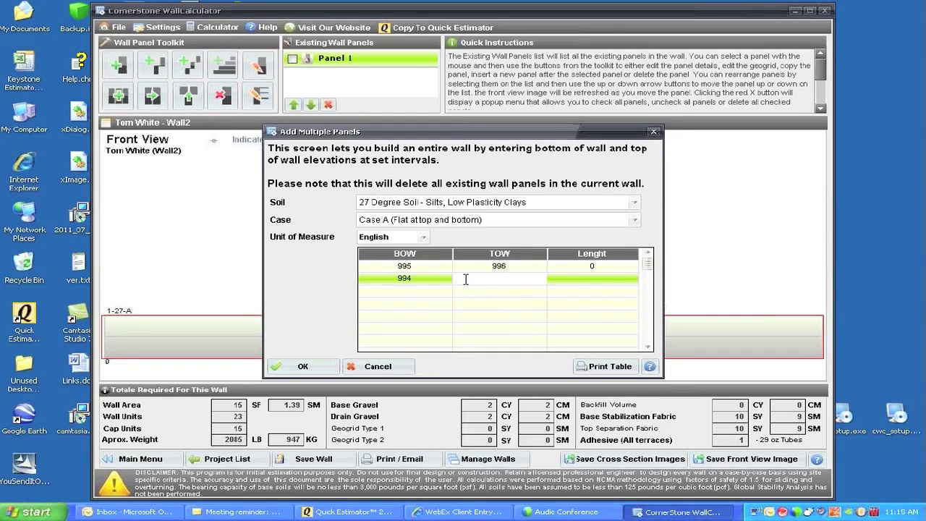
{"action": "type", "text": "997"}
{"action": "left_click", "coordinate": [555, 278]}
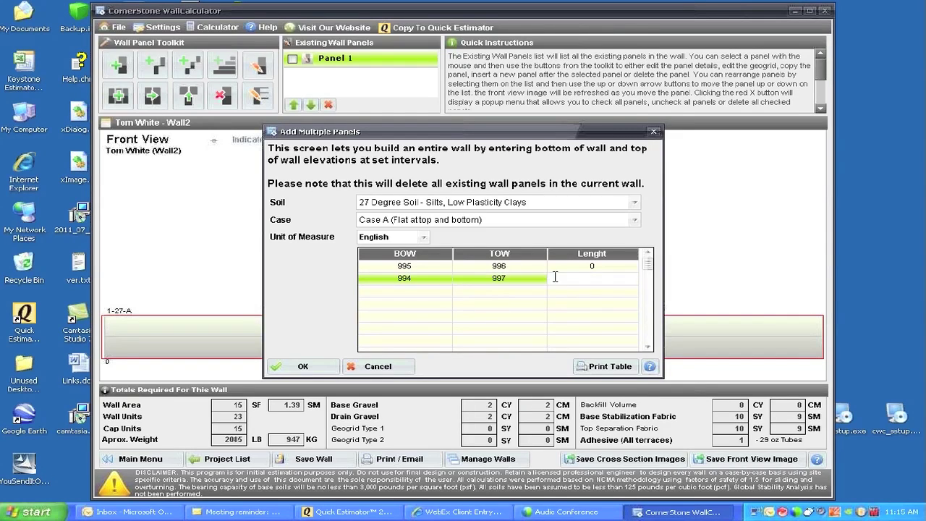
{"action": "type", "text": "12"}
{"action": "left_click", "coordinate": [409, 291]}
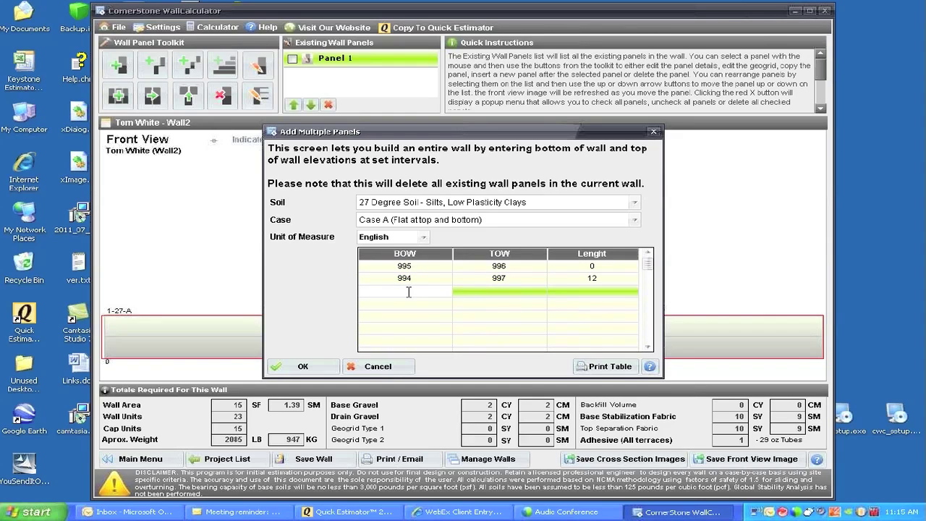
{"action": "type", "text": "993"}
{"action": "left_click", "coordinate": [504, 290]}
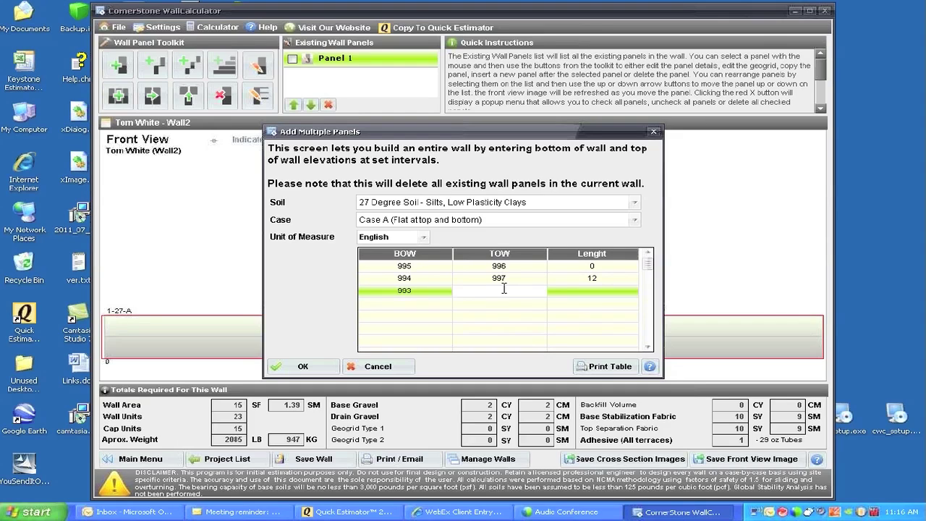
Finish row 3 with TOW 997, length 10, and add row 4: BOW 992, TOW 996, length 15.
{"action": "type", "text": "997"}
{"action": "left_click", "coordinate": [577, 291]}
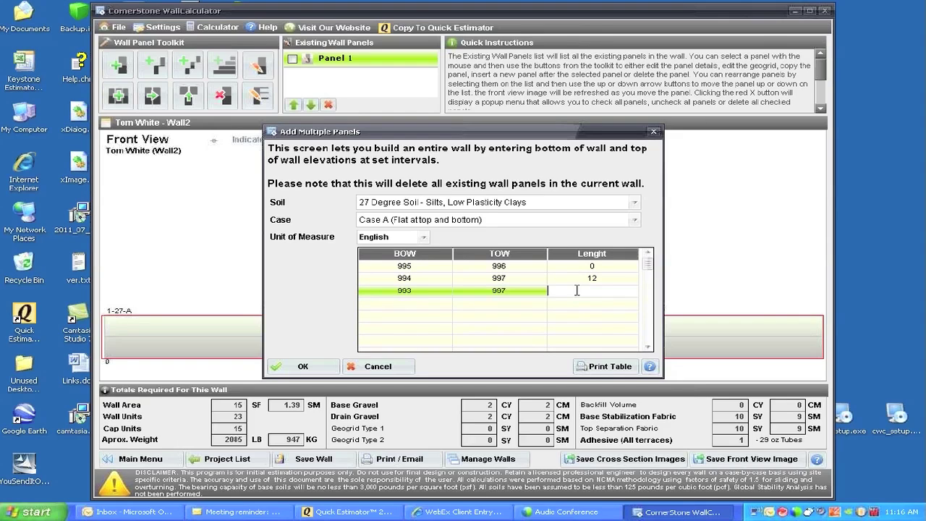
{"action": "type", "text": "10"}
{"action": "left_click", "coordinate": [425, 307]}
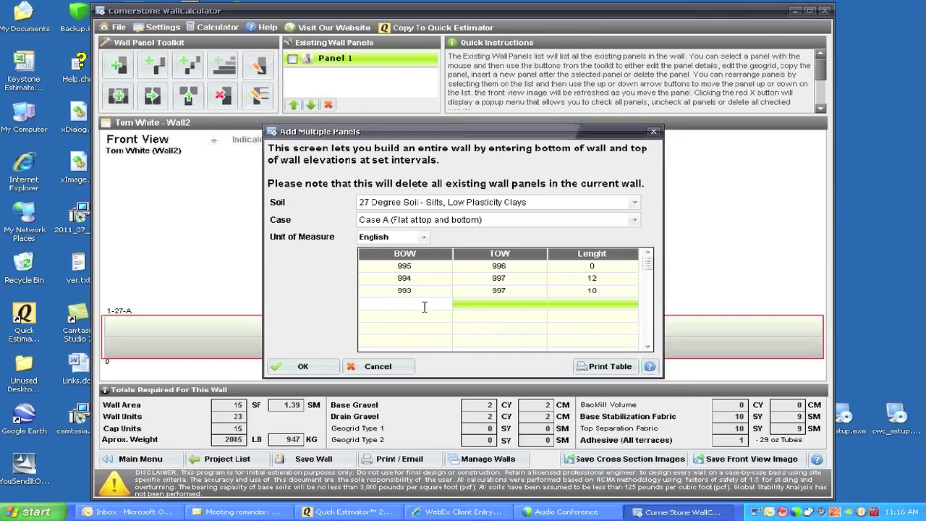
{"action": "type", "text": "992"}
{"action": "left_click", "coordinate": [505, 304]}
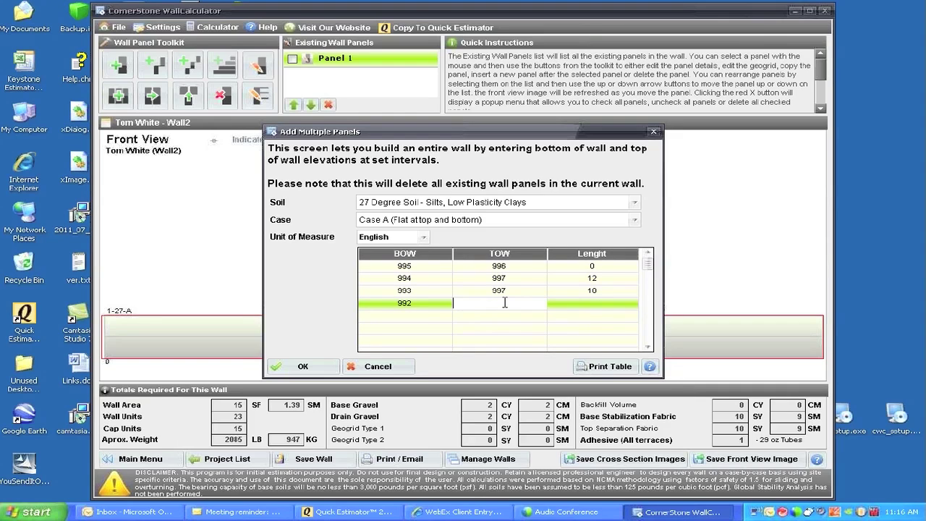
{"action": "type", "text": "996"}
{"action": "left_click", "coordinate": [569, 303]}
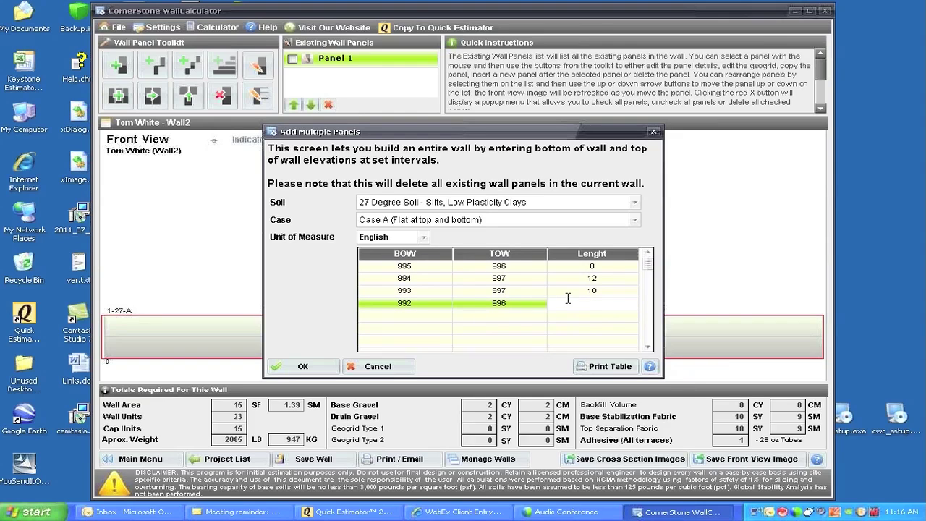
{"action": "type", "text": "15"}
Add row 5: BOW 993, TOW 995, length 20.
{"action": "left_click", "coordinate": [417, 315]}
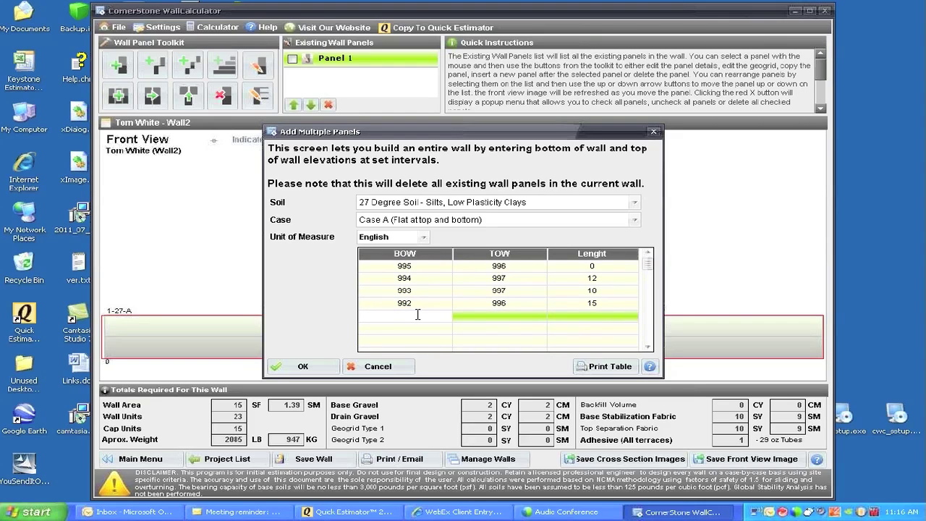
{"action": "type", "text": "993"}
{"action": "left_click", "coordinate": [497, 319]}
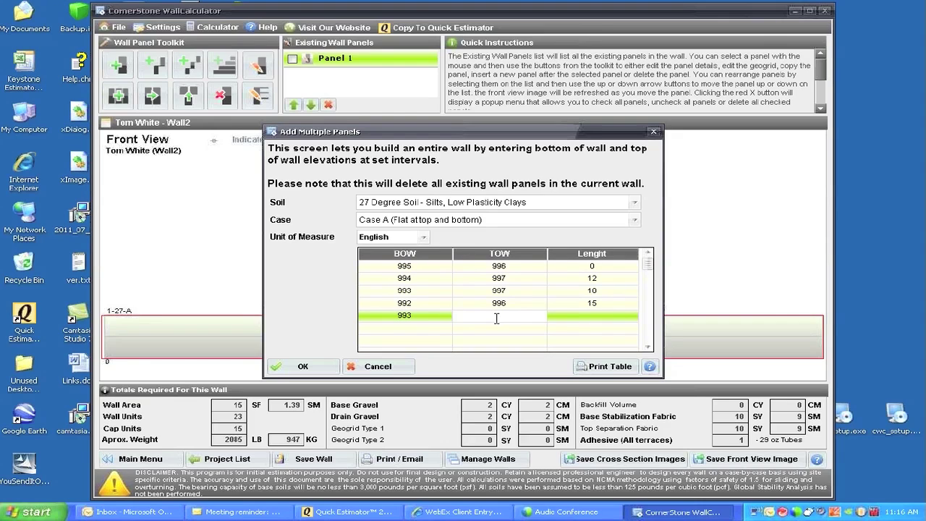
{"action": "type", "text": "995"}
{"action": "left_click", "coordinate": [570, 320]}
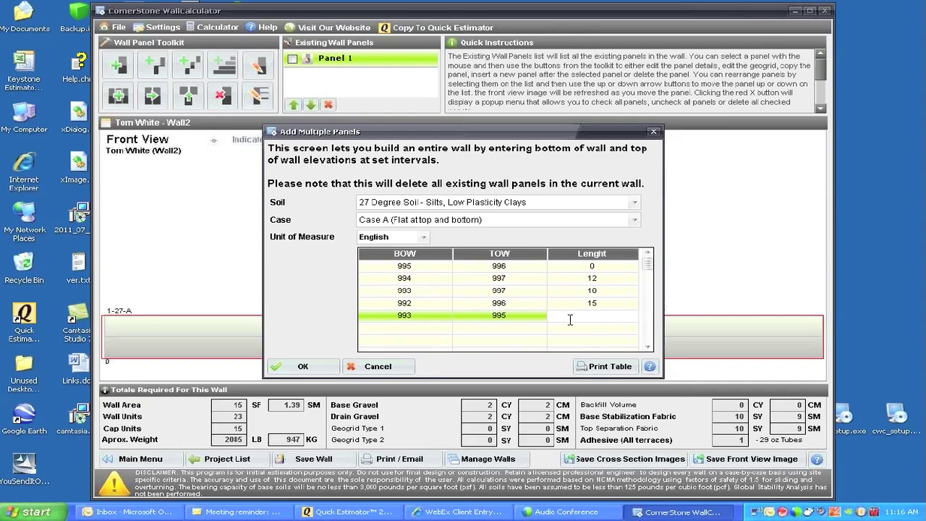
{"action": "type", "text": "20"}
Add row 6 (BOW 994, TOW 995, length 14) and build the wall panels from the table.
{"action": "left_click", "coordinate": [422, 328]}
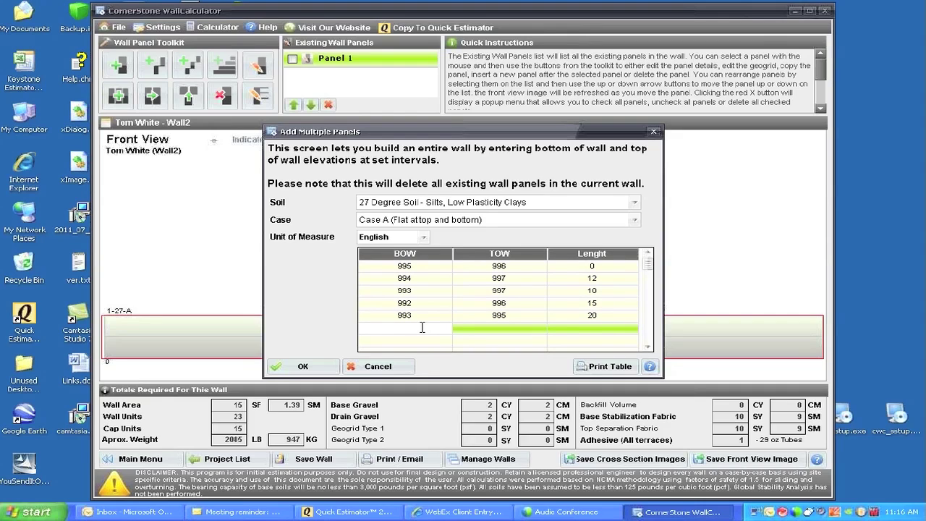
{"action": "type", "text": "994"}
{"action": "left_click", "coordinate": [488, 327]}
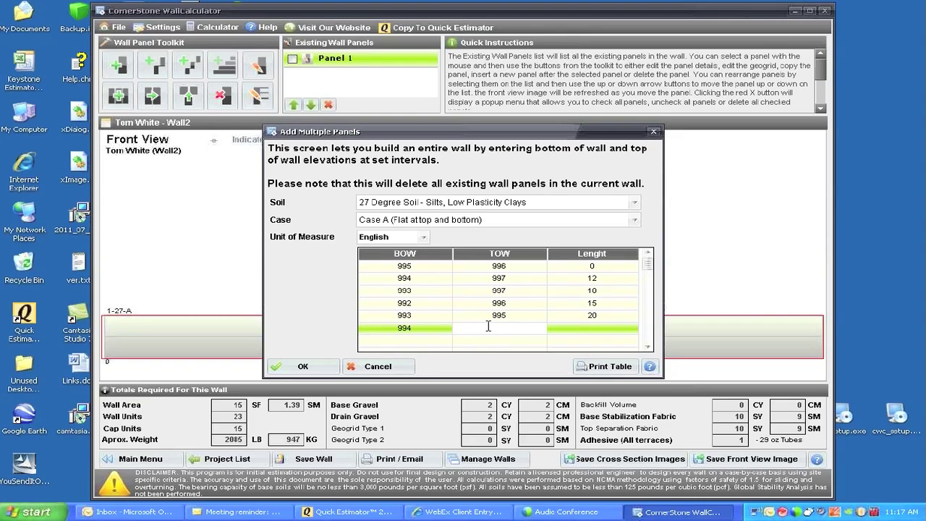
{"action": "type", "text": "995"}
{"action": "left_click", "coordinate": [586, 328]}
{"action": "type", "text": "14"}
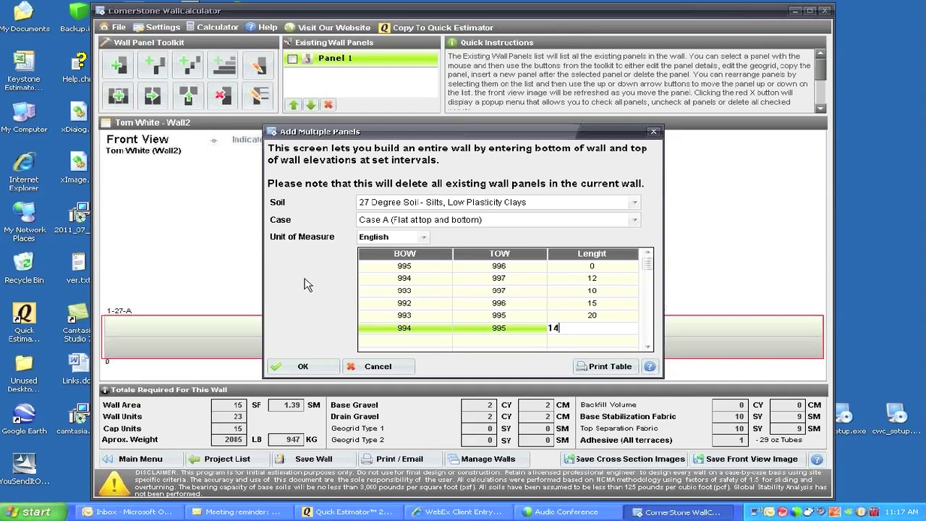
{"action": "left_click", "coordinate": [299, 367]}
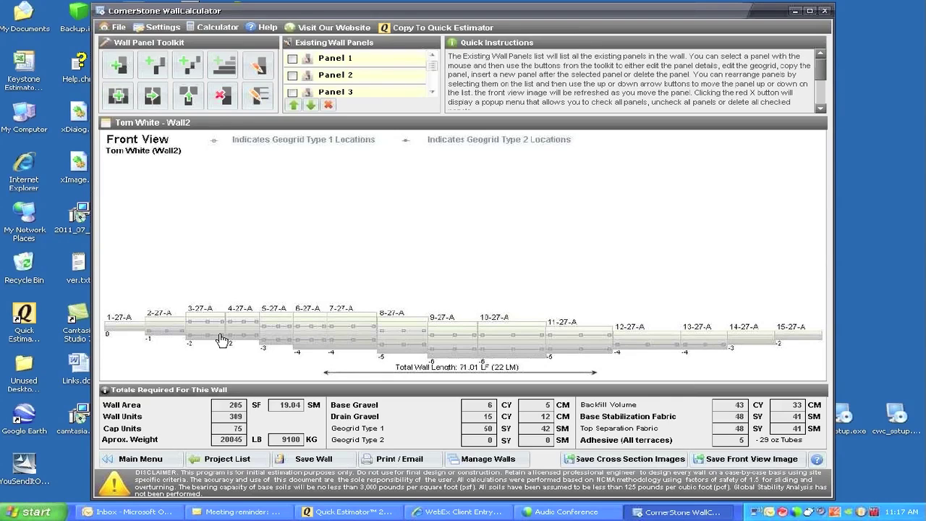
Inspect the fifteen new panels in the front view and select panel 5.
{"action": "mouse_move", "coordinate": [226, 324]}
{"action": "mouse_move", "coordinate": [204, 334]}
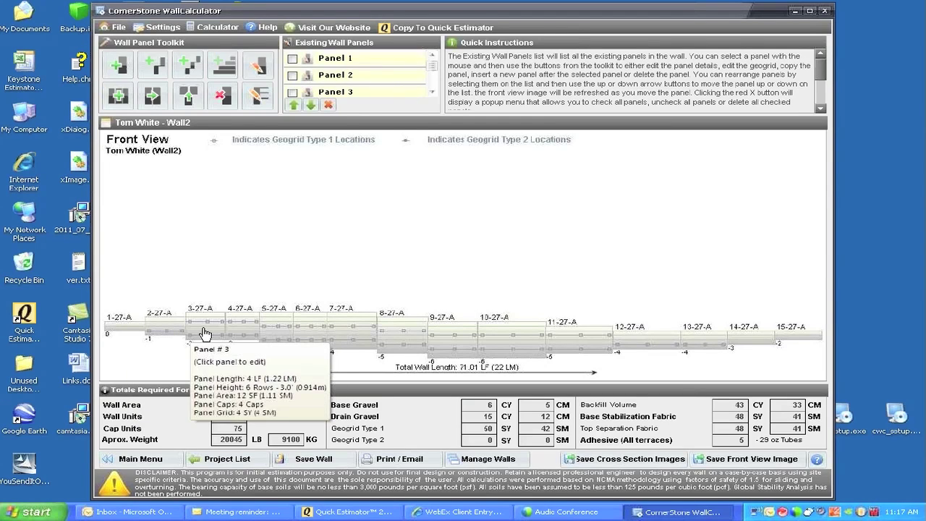
{"action": "mouse_move", "coordinate": [165, 333]}
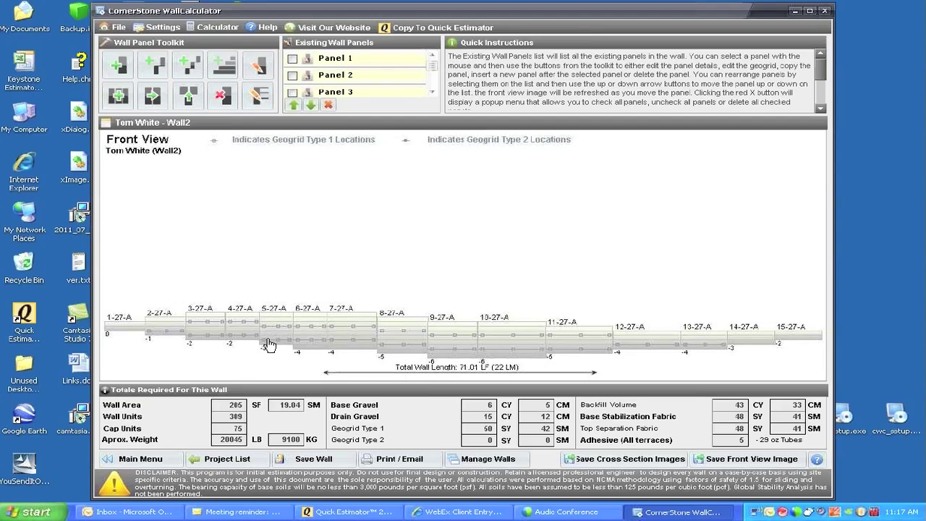
{"action": "mouse_move", "coordinate": [277, 341]}
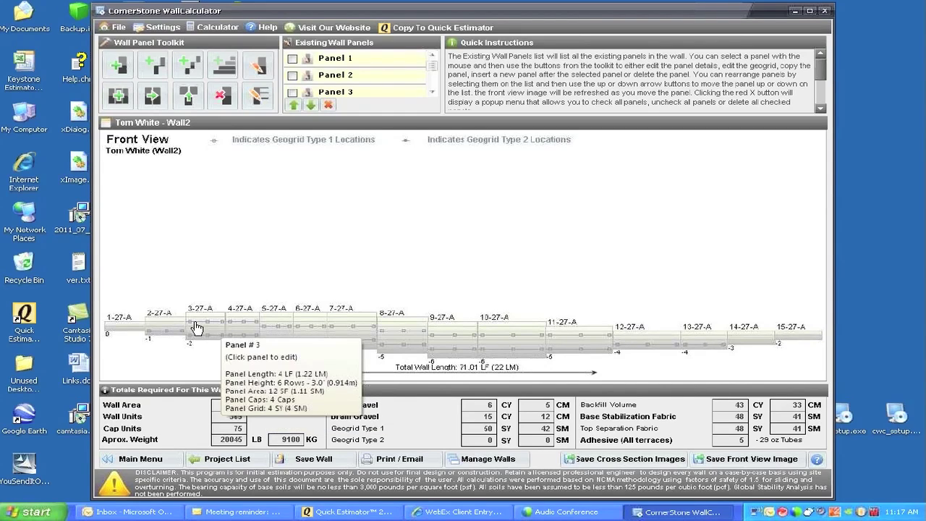
{"action": "left_click", "coordinate": [281, 335]}
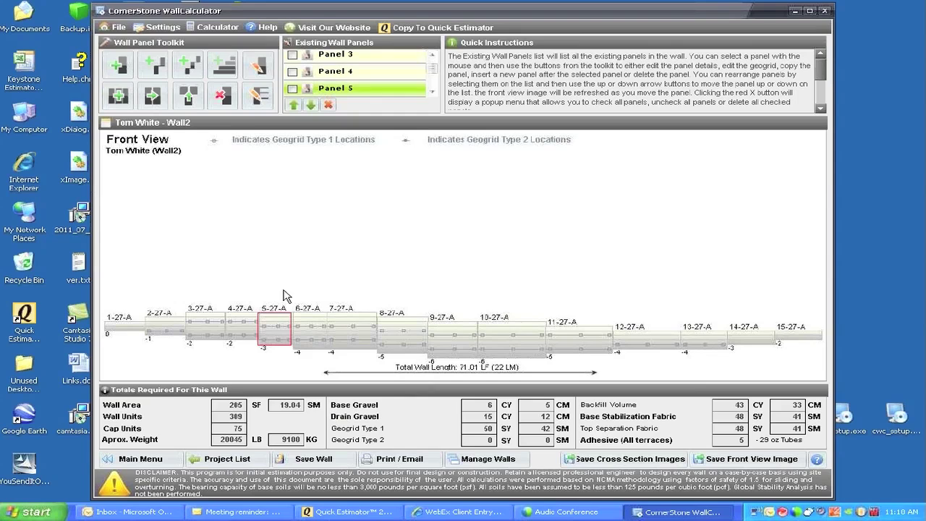
In panel 5's geogrid editor, move the lower 4' geogrid from position 2 up to position 6.
{"action": "left_click", "coordinate": [247, 106]}
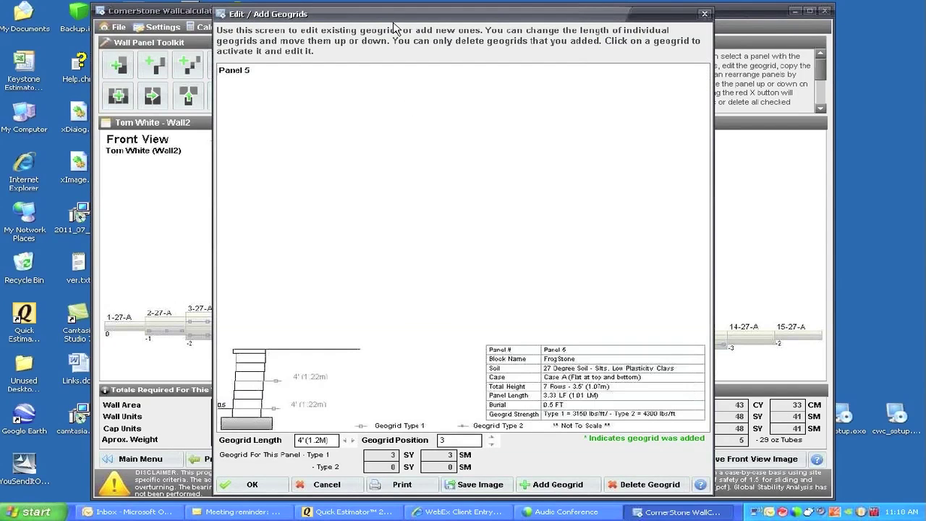
{"action": "left_click_drag", "start_coordinate": [347, 14], "coordinate": [505, 28]}
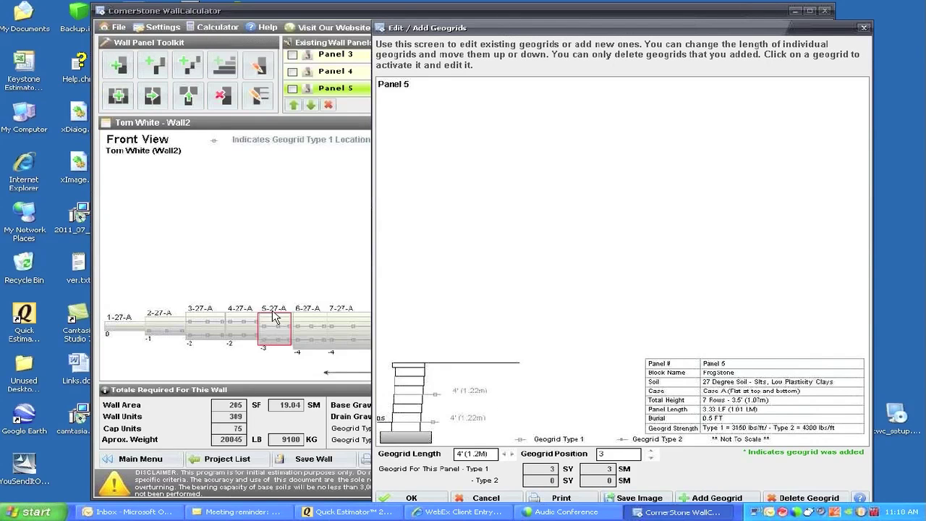
{"action": "left_click", "coordinate": [410, 424]}
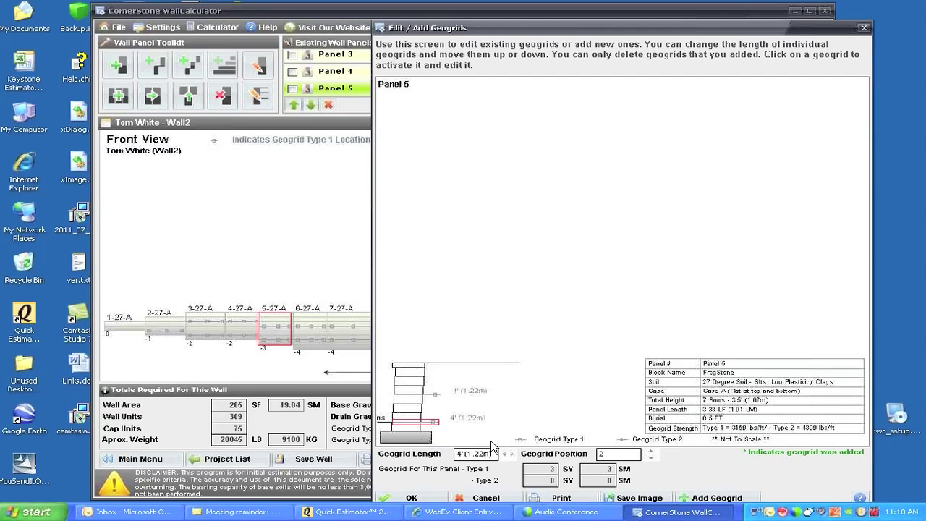
{"action": "left_click", "coordinate": [652, 450]}
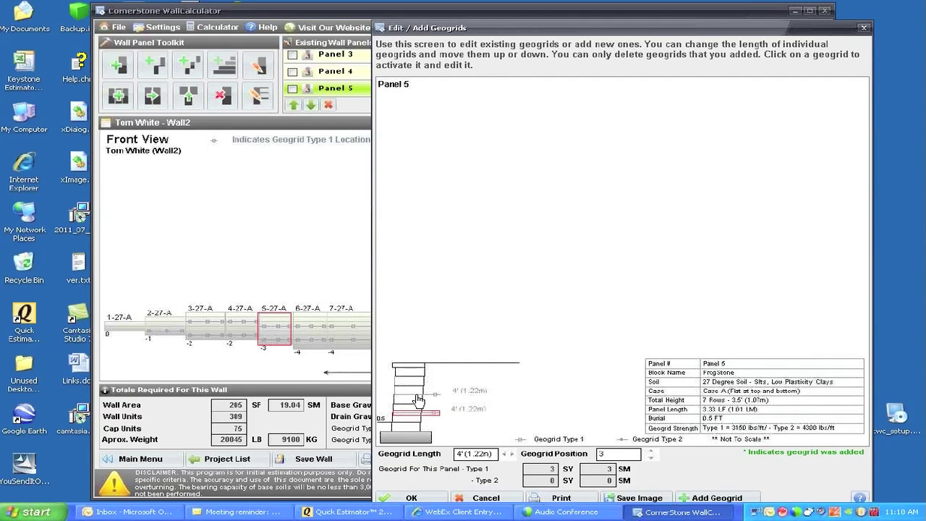
{"action": "left_click", "coordinate": [651, 450]}
{"action": "left_click", "coordinate": [651, 450]}
{"action": "left_click", "coordinate": [651, 450]}
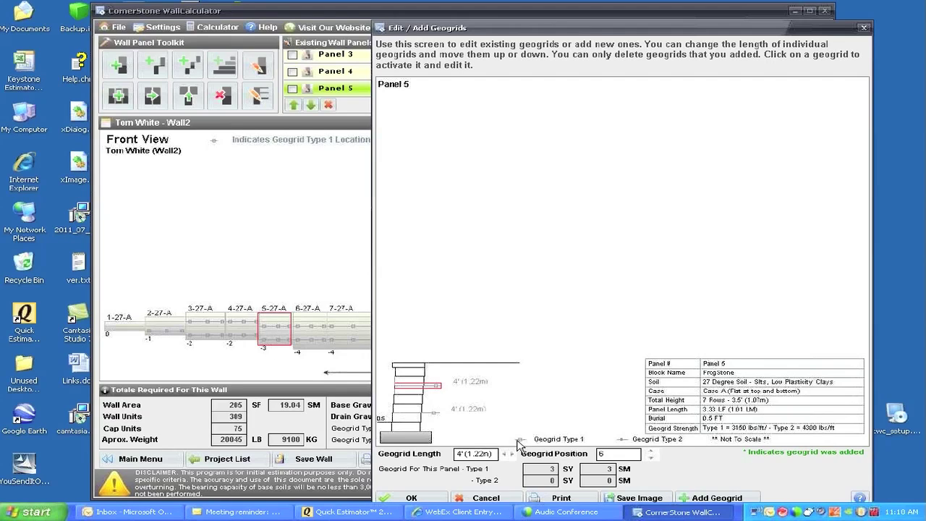
Confirm the Edit / Add Geogrids changes for Panel 5 and return to Wall2's front view.
{"action": "left_click", "coordinate": [409, 498]}
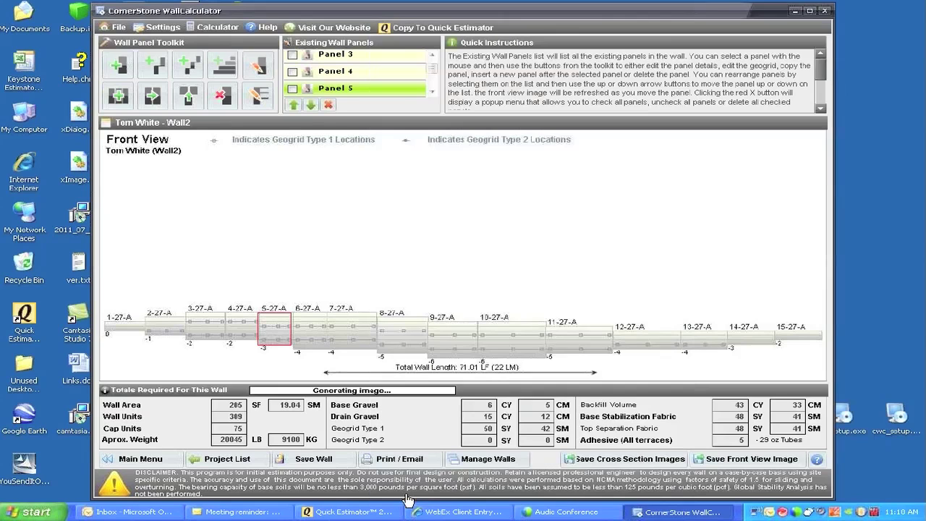